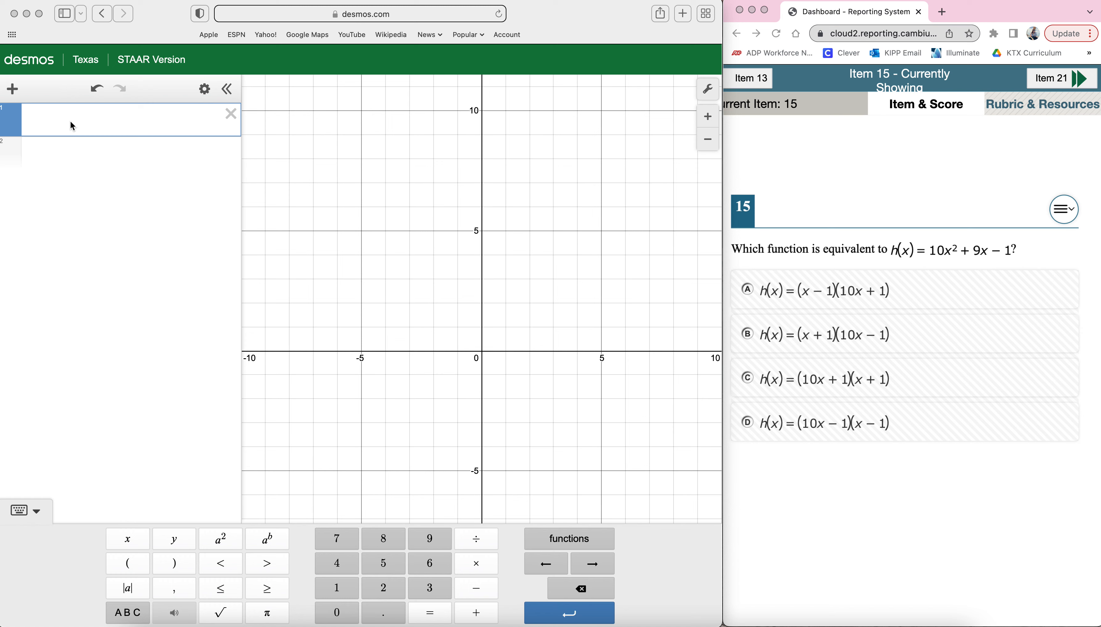
Graph the given function by entering y = 10x² + 9x − 1 as the first expression.
{"action": "left_click", "coordinate": [72, 126]}
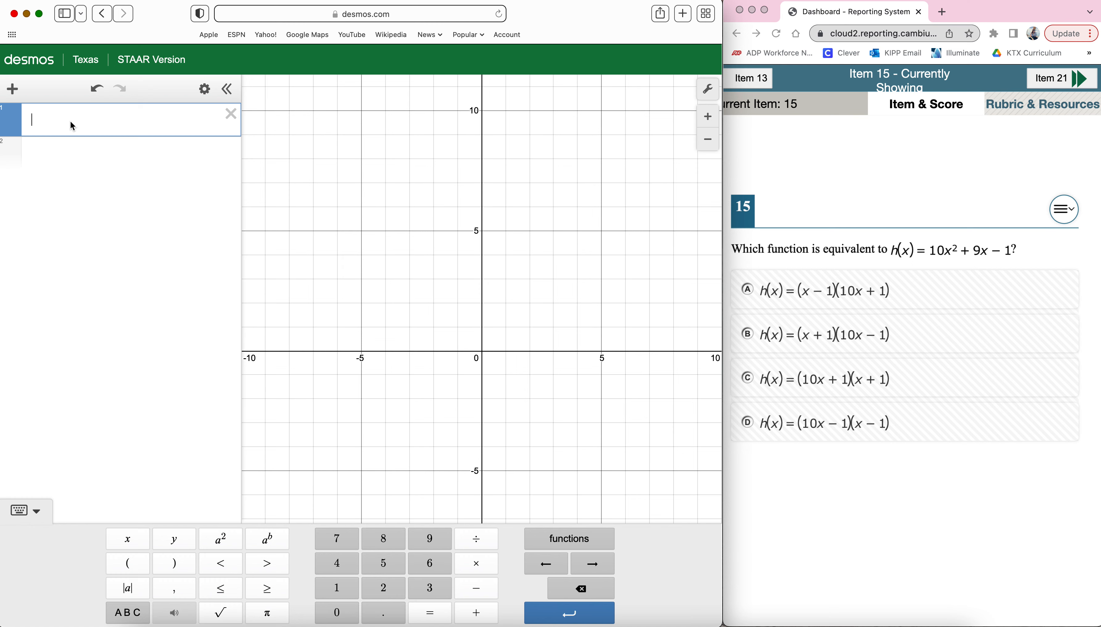
{"action": "type", "text": "y"}
{"action": "left_click", "coordinate": [431, 615]}
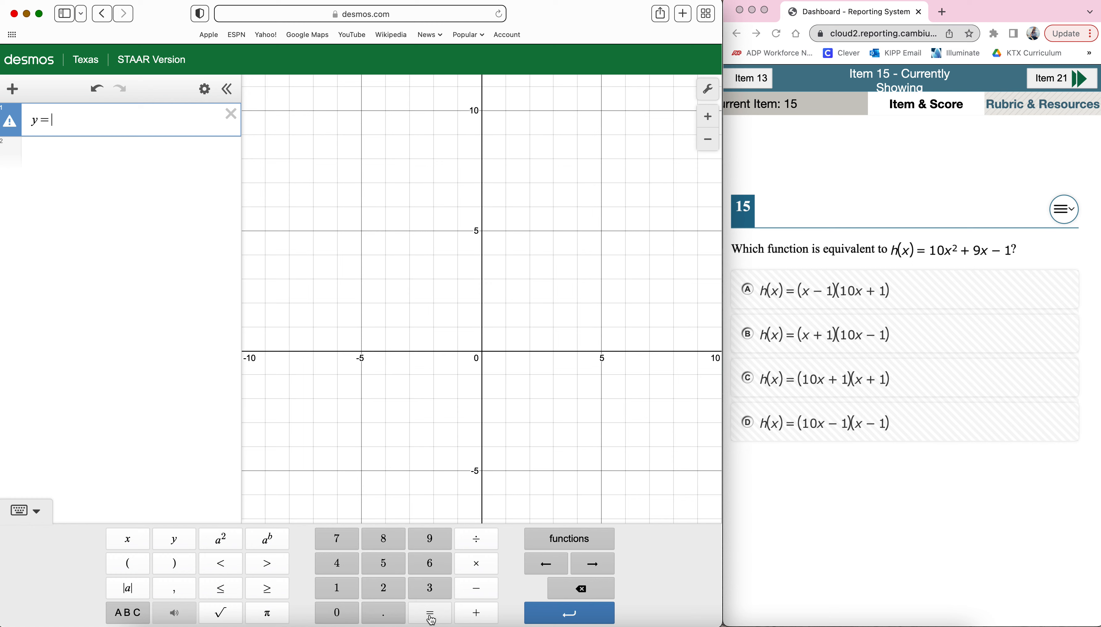
{"action": "left_click", "coordinate": [343, 594]}
{"action": "left_click", "coordinate": [342, 615]}
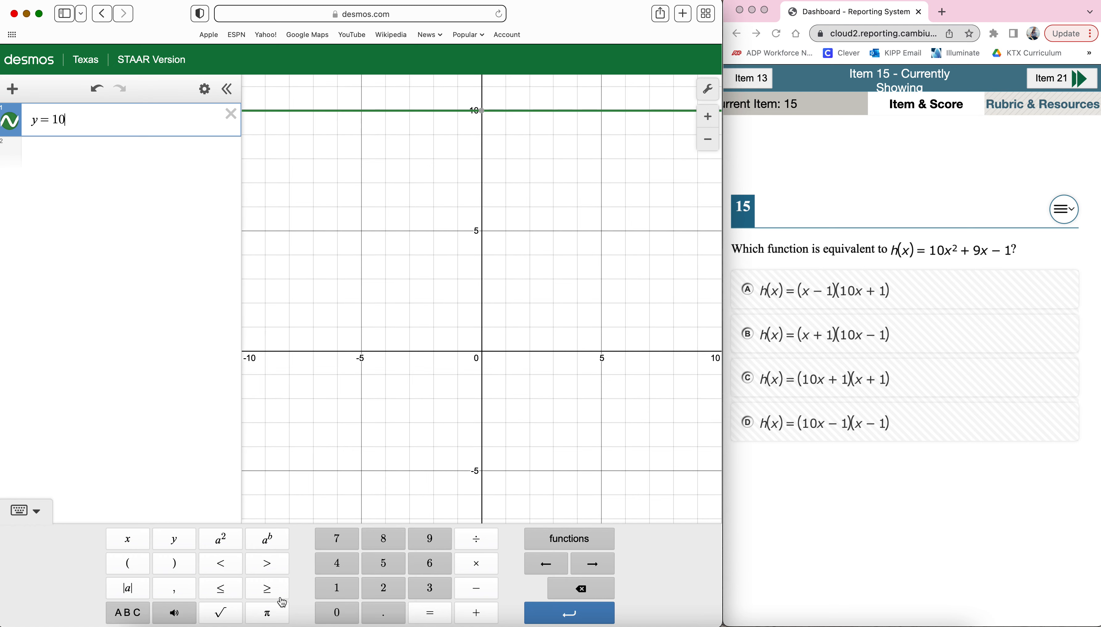
{"action": "left_click", "coordinate": [126, 547]}
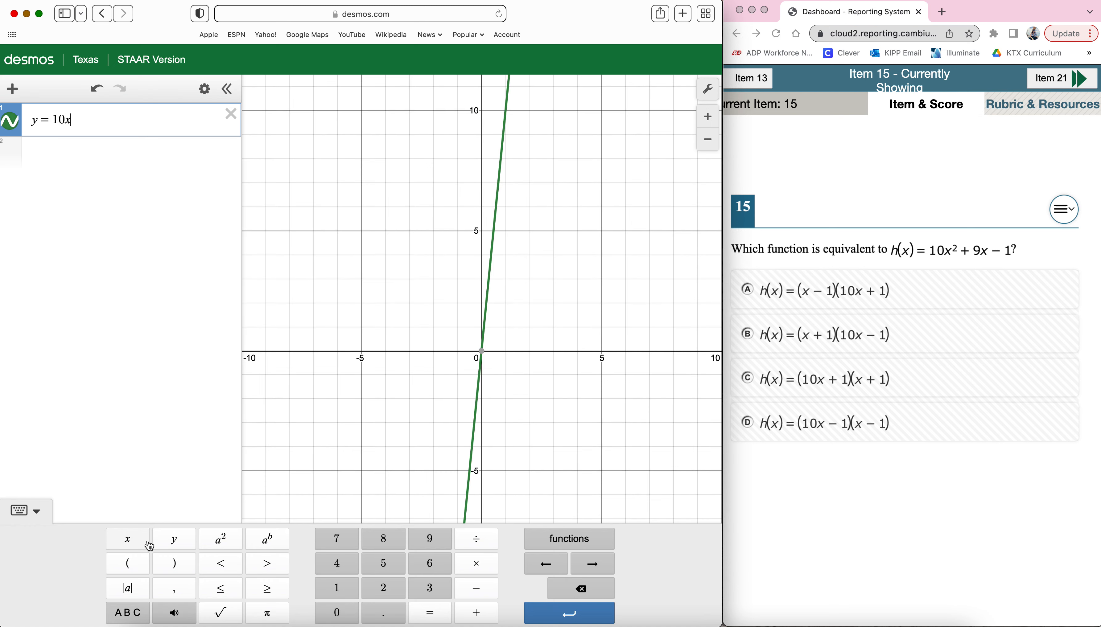
{"action": "left_click", "coordinate": [234, 545]}
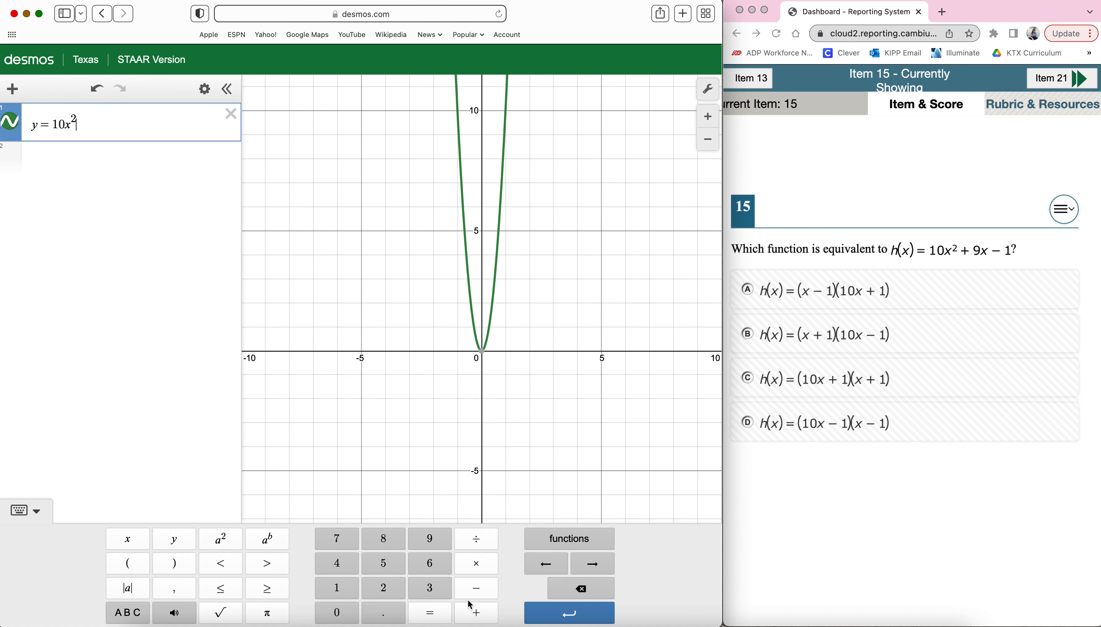
{"action": "left_click", "coordinate": [470, 613]}
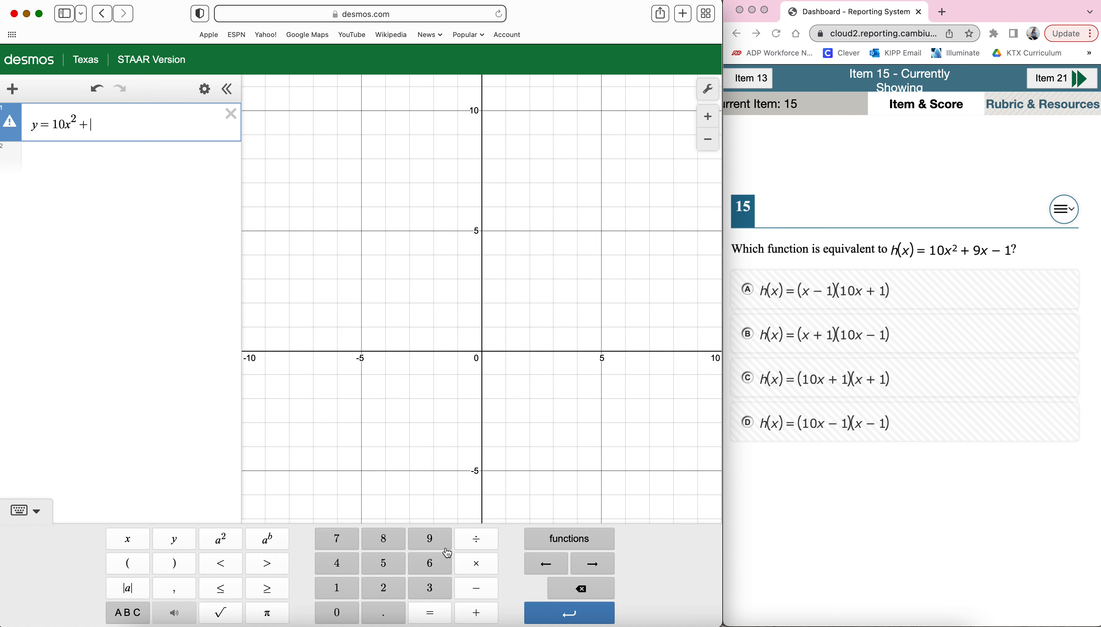
{"action": "left_click", "coordinate": [430, 540]}
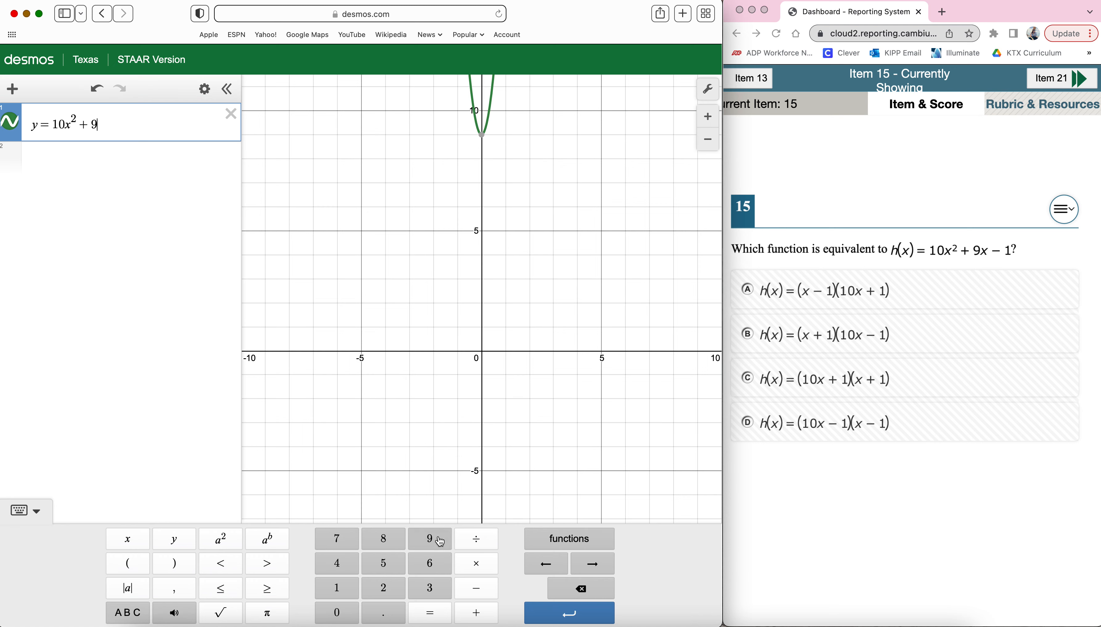
{"action": "left_click", "coordinate": [129, 543]}
{"action": "left_click", "coordinate": [475, 589]}
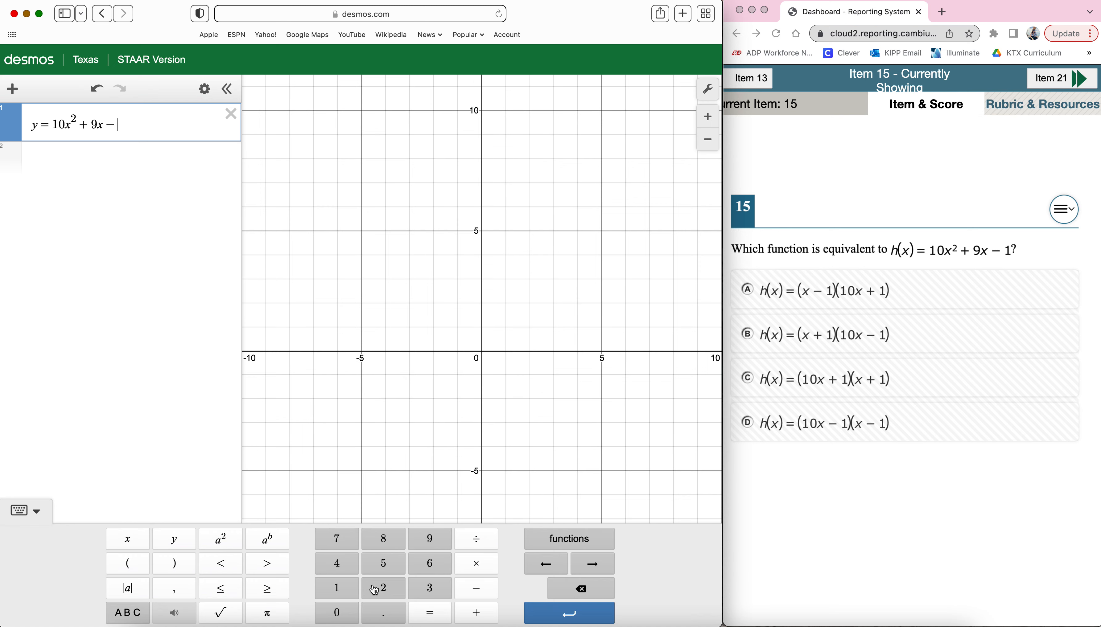
{"action": "left_click", "coordinate": [340, 589]}
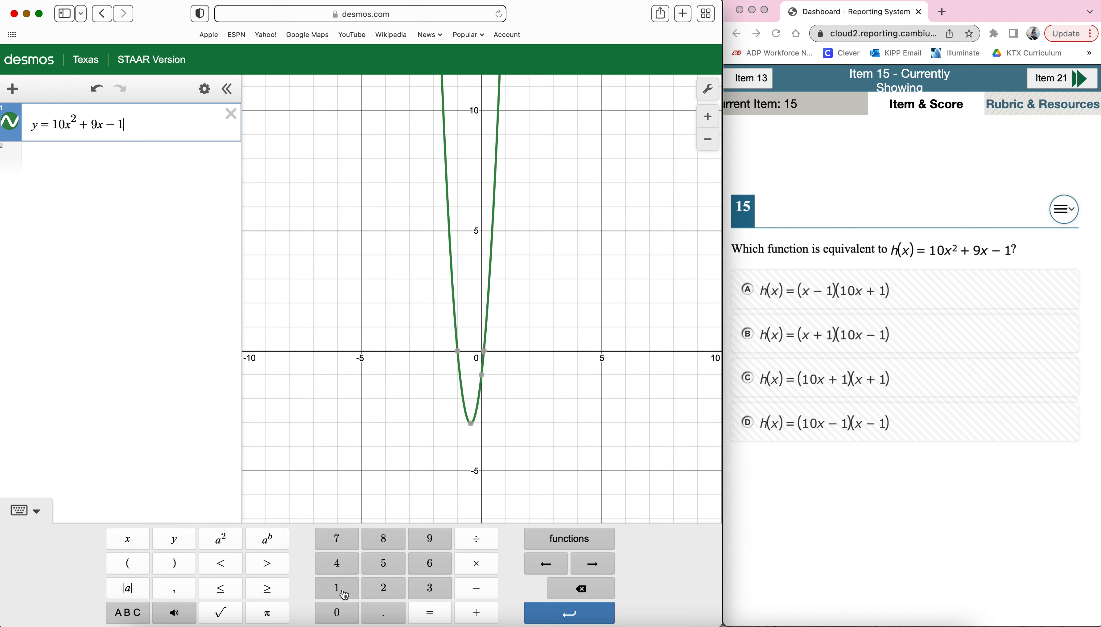
Graph answer choice A by entering y = (x − 1)(10x + 1) as the second expression.
{"action": "left_click", "coordinate": [193, 153]}
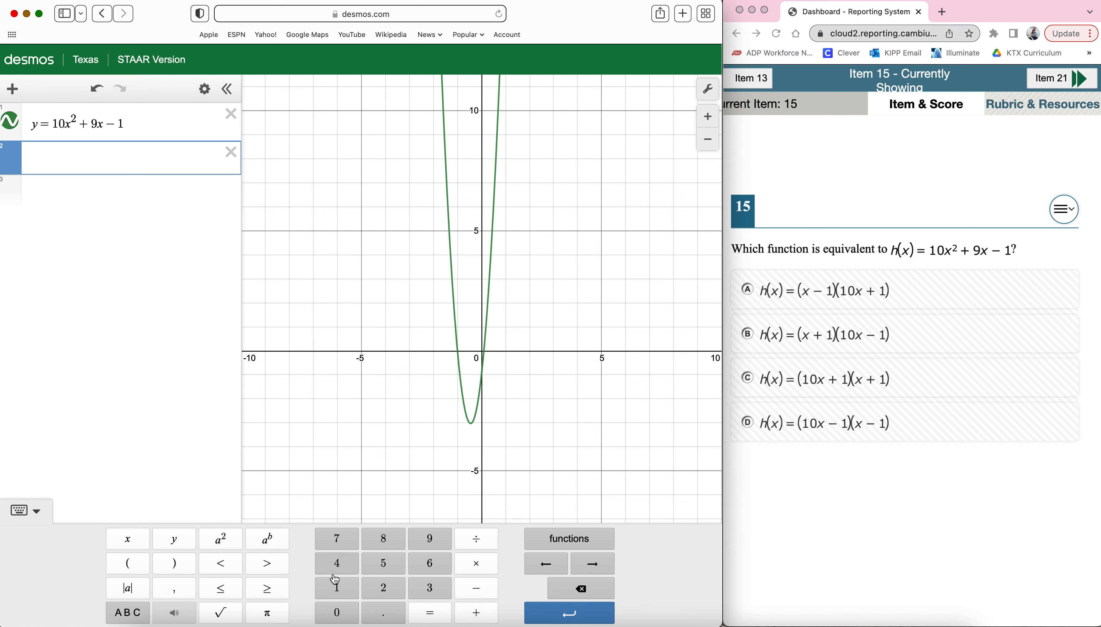
{"action": "left_click", "coordinate": [173, 545]}
{"action": "left_click", "coordinate": [419, 614]}
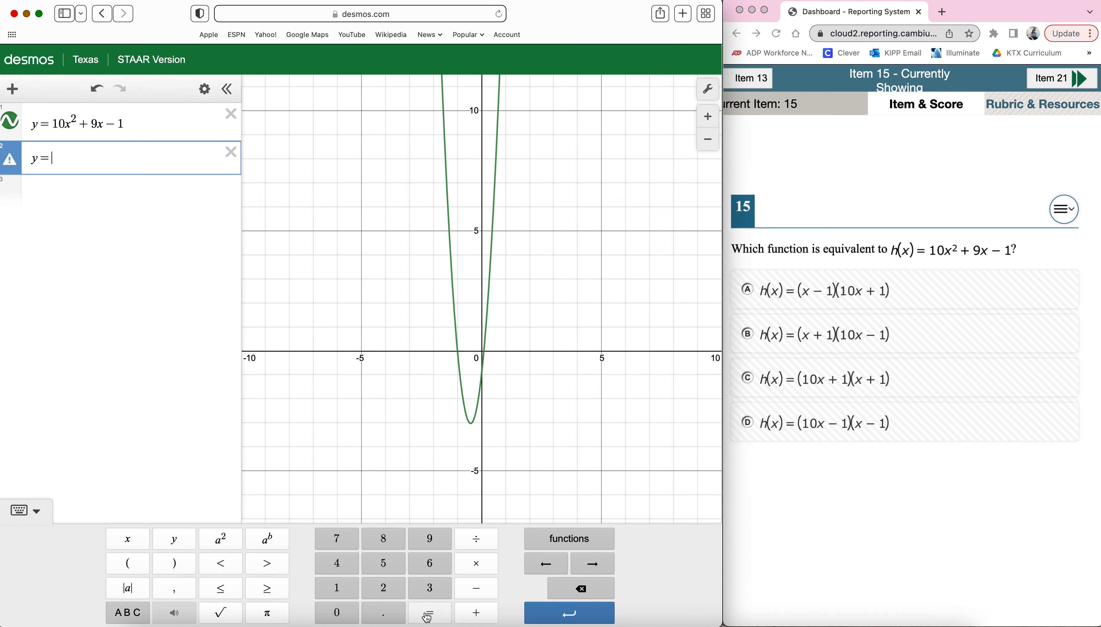
{"action": "left_click", "coordinate": [128, 564]}
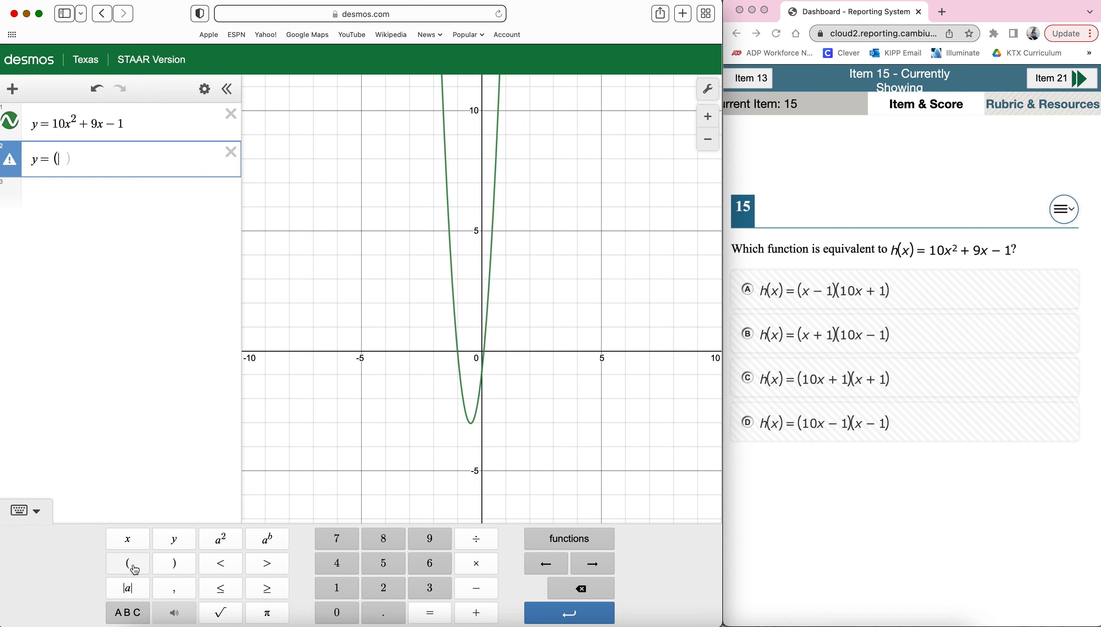
{"action": "left_click", "coordinate": [128, 541]}
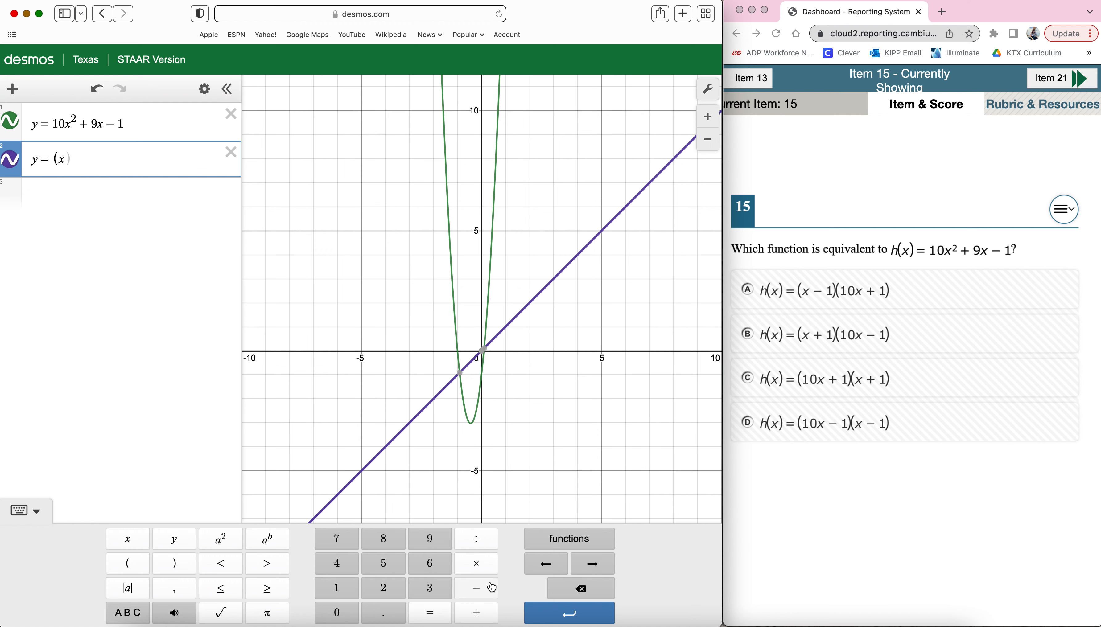
{"action": "left_click", "coordinate": [476, 589]}
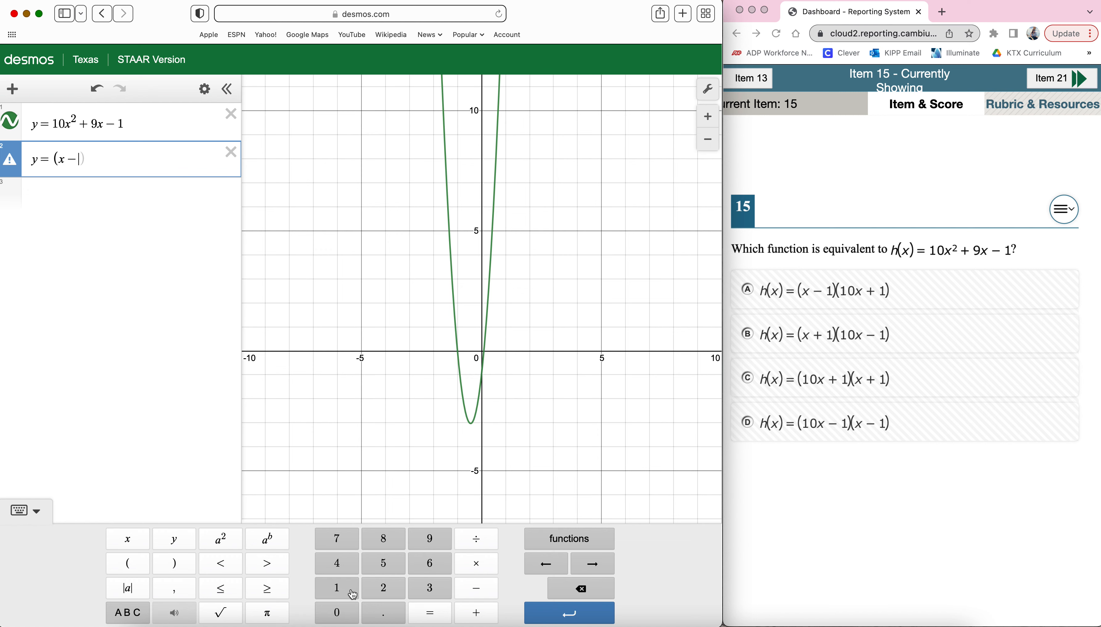
{"action": "left_click", "coordinate": [336, 588]}
{"action": "left_click", "coordinate": [187, 566]}
{"action": "left_click", "coordinate": [131, 565]}
{"action": "left_click", "coordinate": [336, 590]}
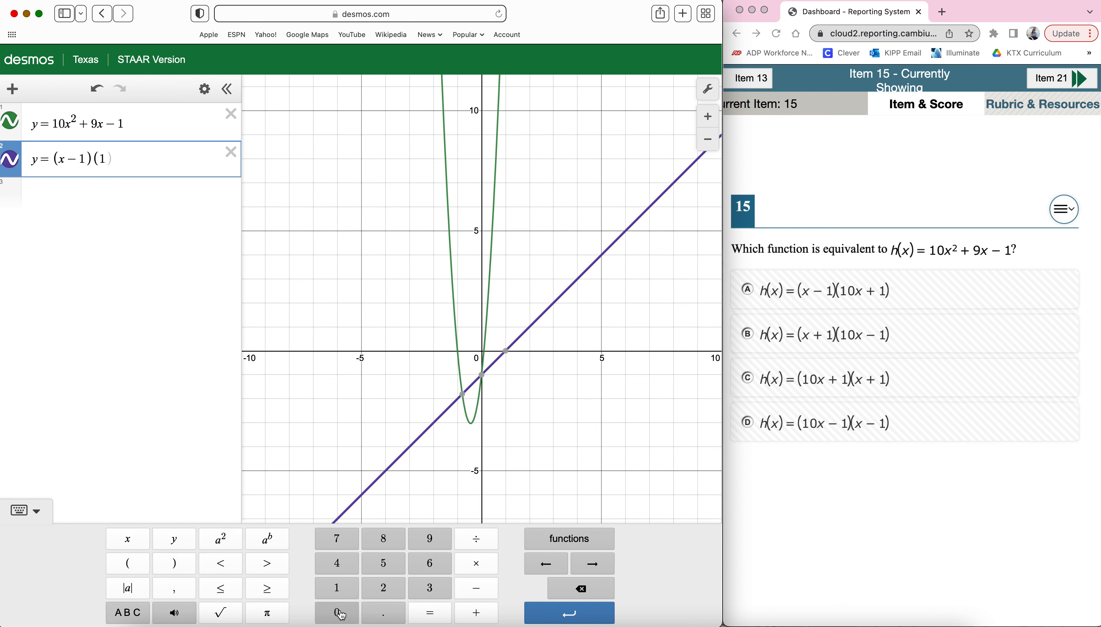
{"action": "left_click", "coordinate": [342, 616]}
{"action": "left_click", "coordinate": [128, 539]}
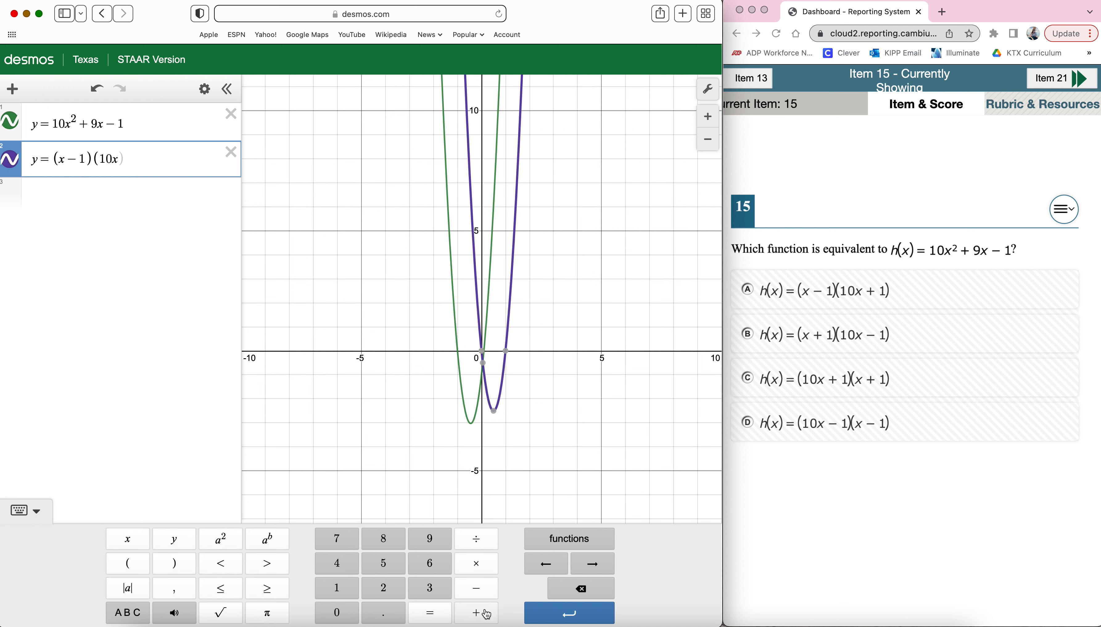
{"action": "left_click", "coordinate": [476, 613]}
{"action": "left_click", "coordinate": [336, 588]}
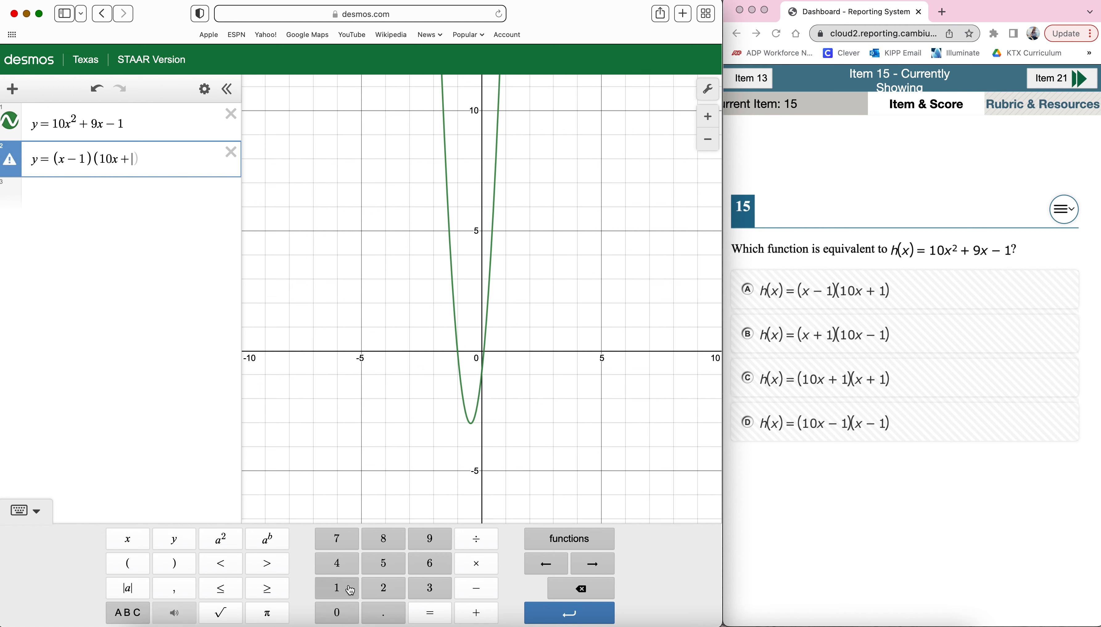
{"action": "left_click", "coordinate": [181, 566]}
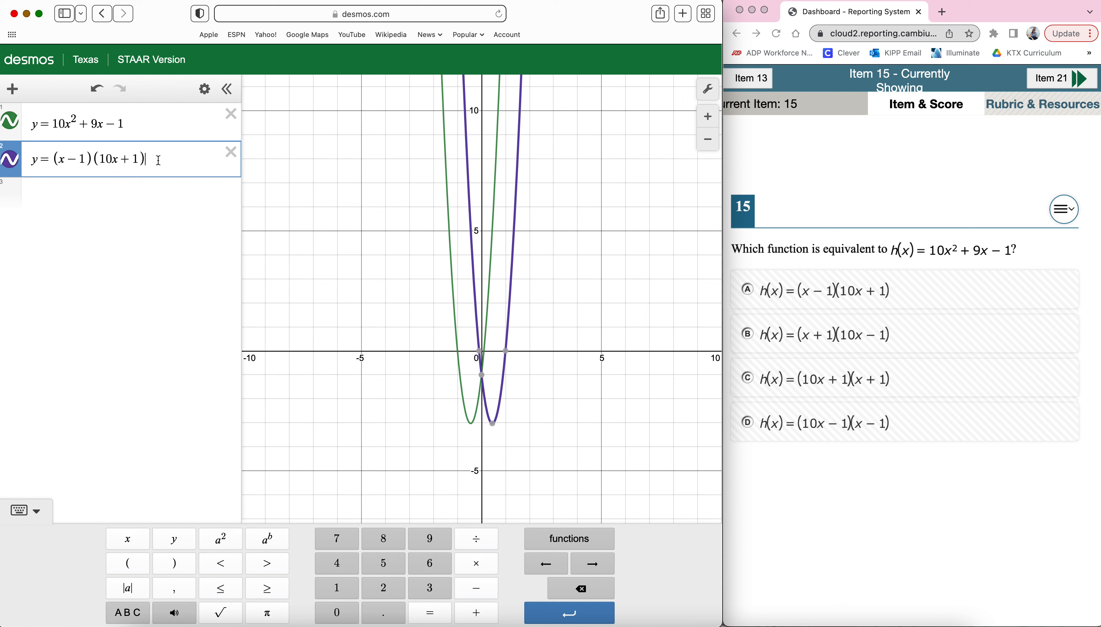
Copy the equation y = (x − 1)(10x + 1) into the third expression line.
{"action": "left_click_drag", "start_coordinate": [158, 160], "coordinate": [34, 156]}
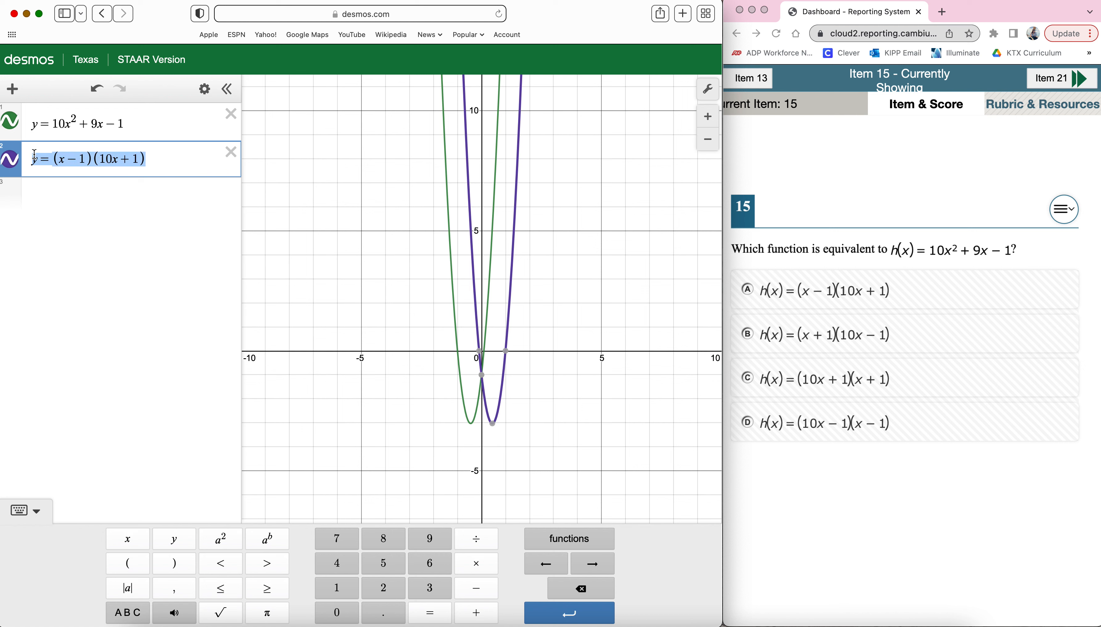
{"action": "left_click", "coordinate": [47, 193]}
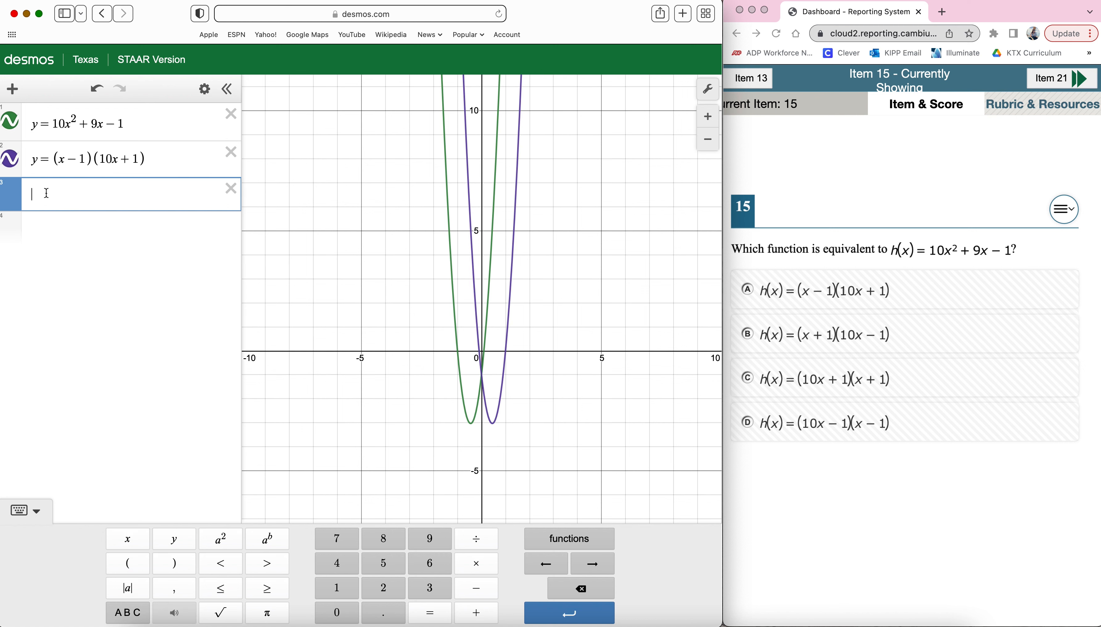
{"action": "type", "text": "y=(x−1)(10x+1)"}
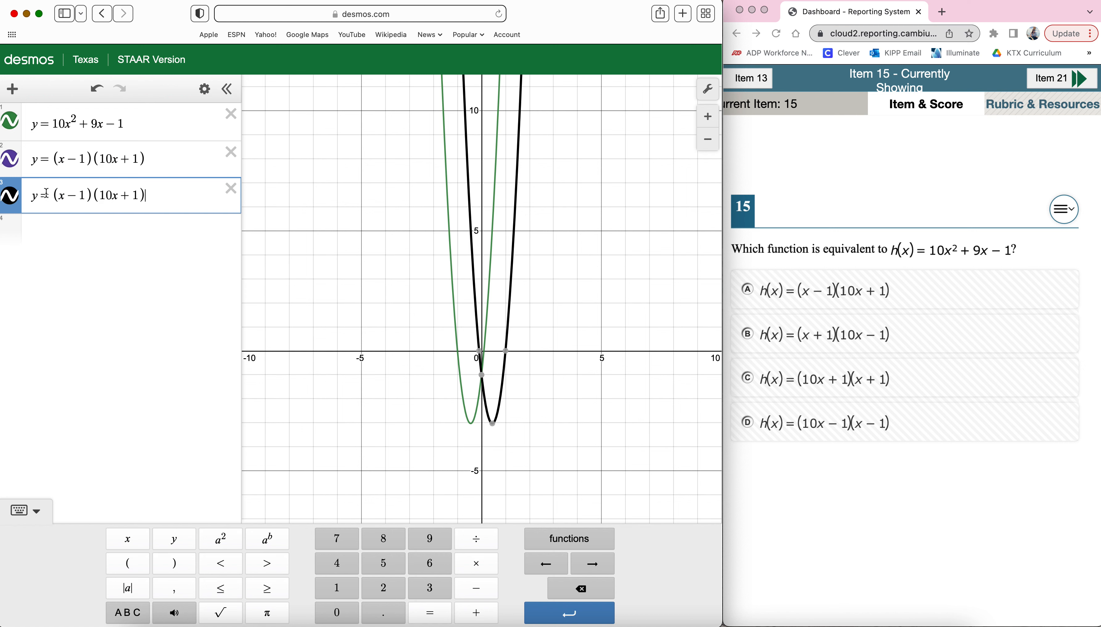
Change the signs in the third expression to match answer choice B, y = (x + 1)(10x − 1).
{"action": "left_click", "coordinate": [78, 197]}
{"action": "key", "text": "BackSpace"}
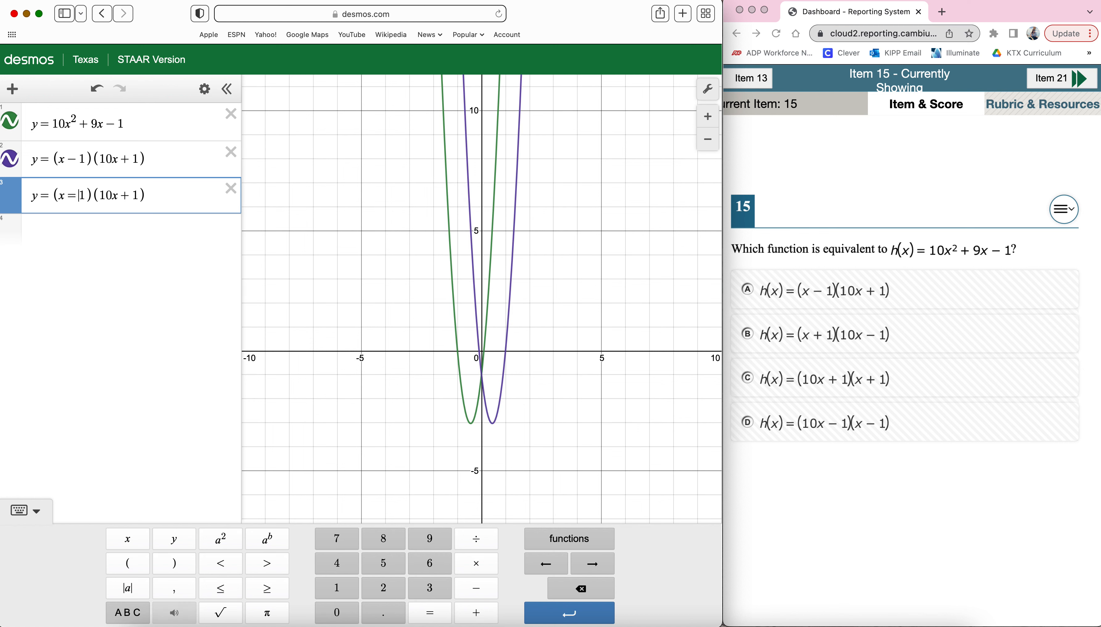
{"action": "type", "text": "+ 1"}
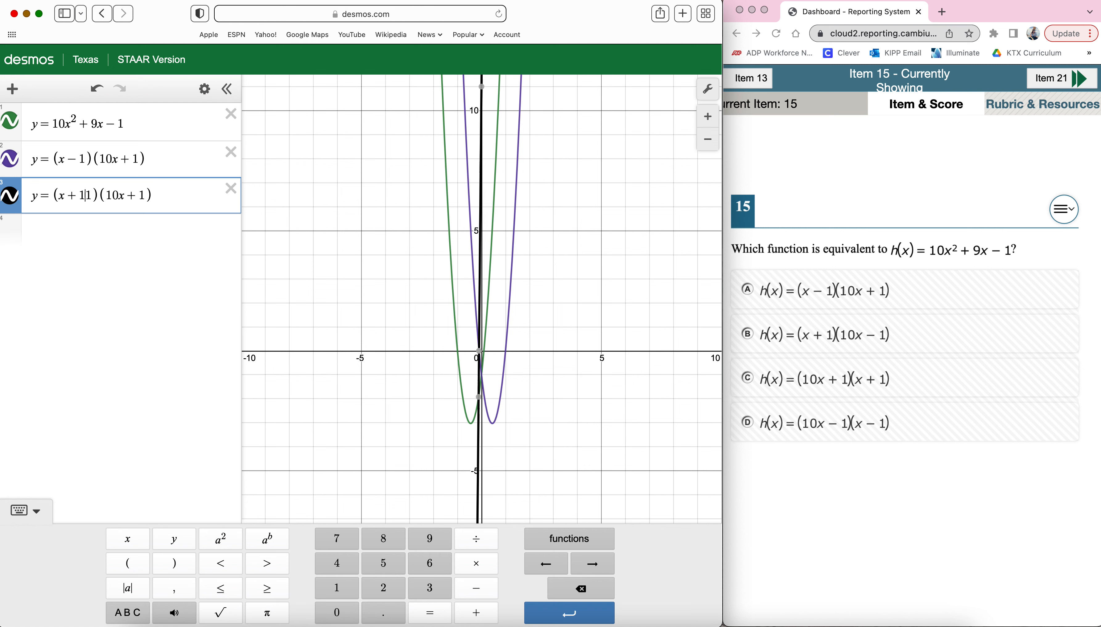
{"action": "key", "text": "BackSpace"}
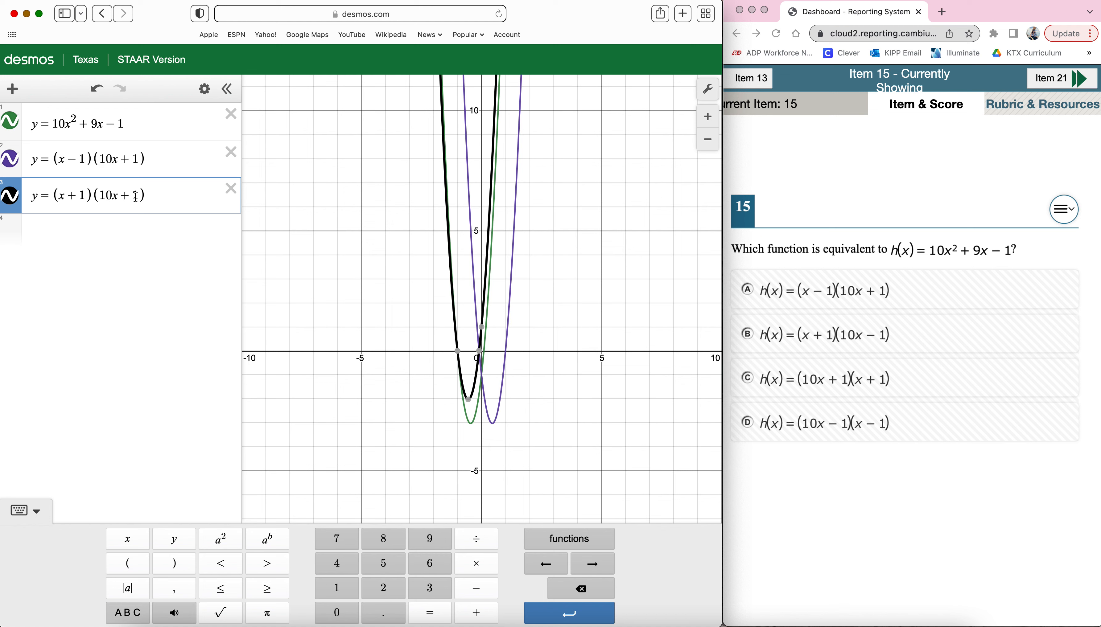
{"action": "key", "text": "BackSpace"}
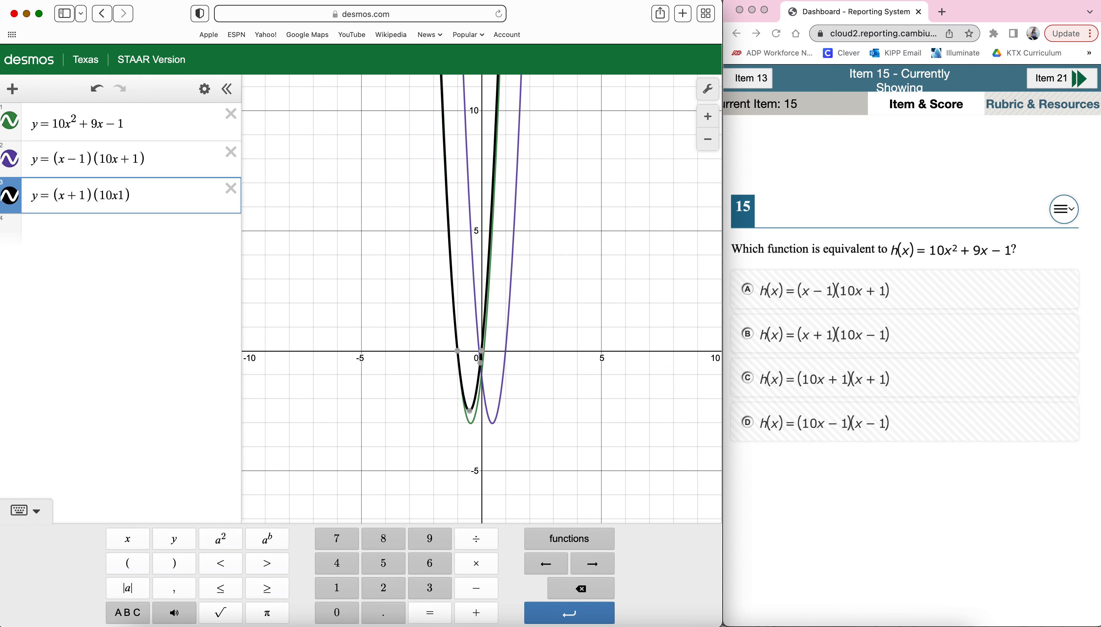
{"action": "type", "text": "-"}
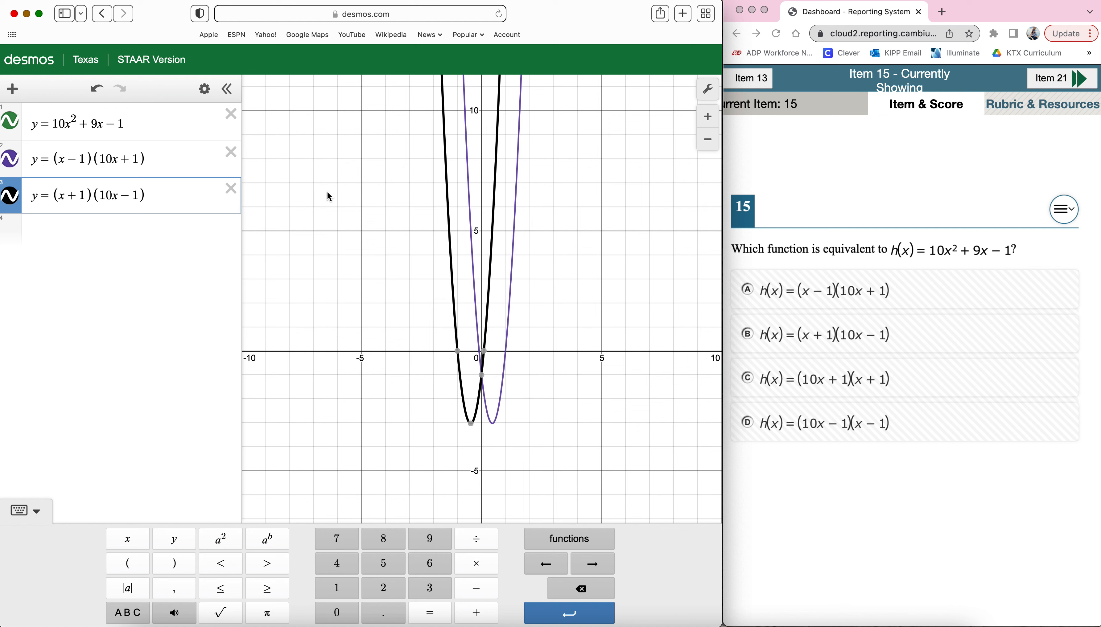
Delete the equation y = (x − 1)(10x + 1) and compare the two remaining graphs by selecting their equations alternately.
{"action": "left_click", "coordinate": [230, 152]}
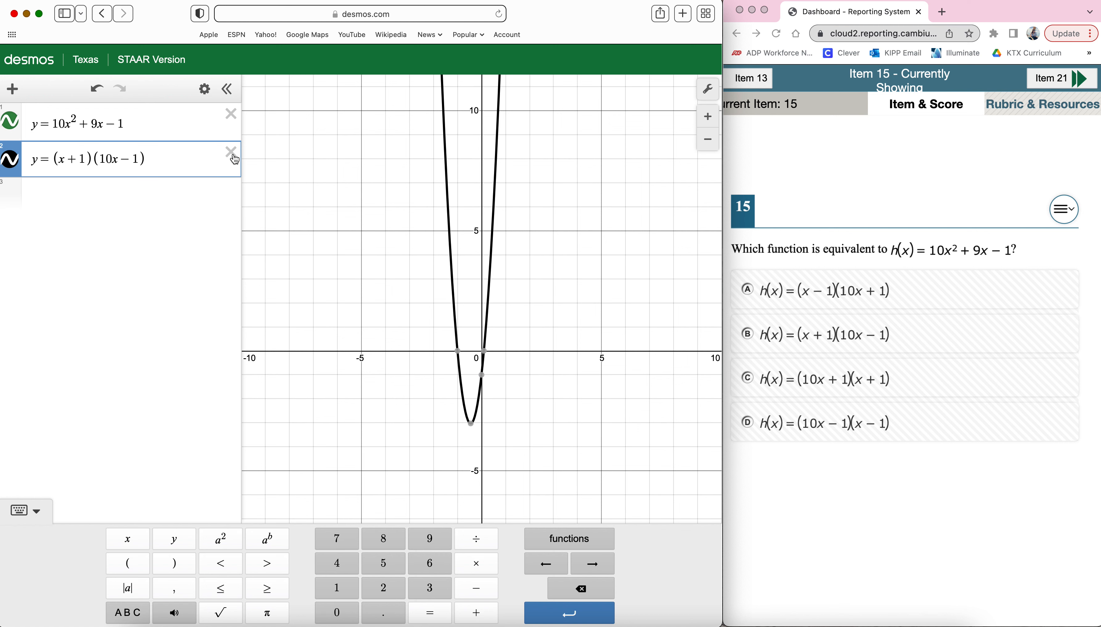
{"action": "left_click", "coordinate": [160, 121]}
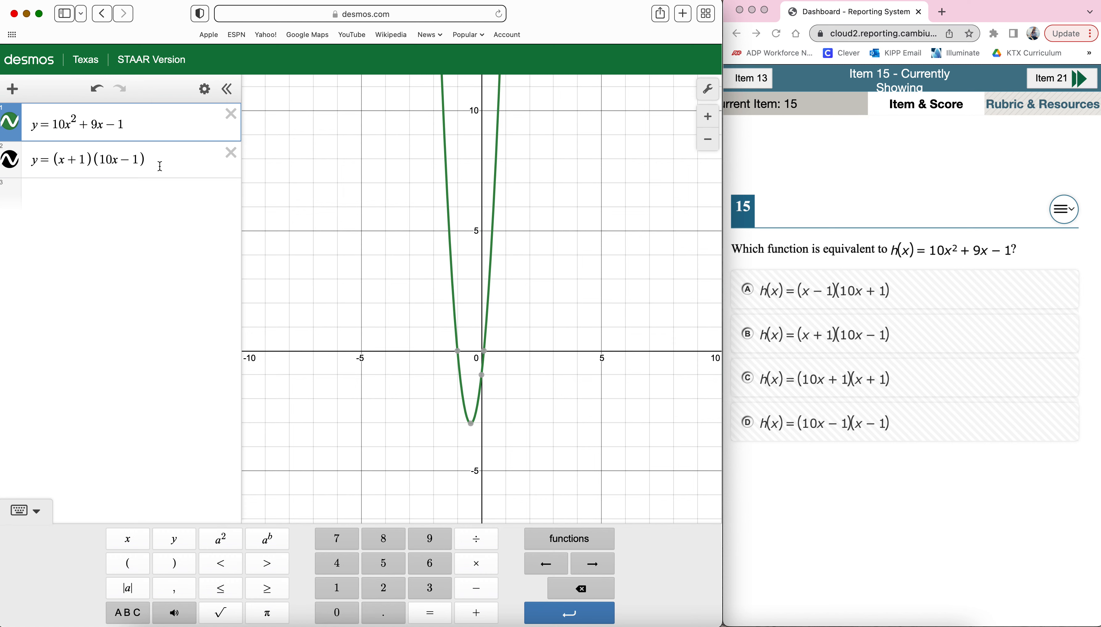
{"action": "left_click", "coordinate": [160, 167]}
{"action": "left_click", "coordinate": [158, 125]}
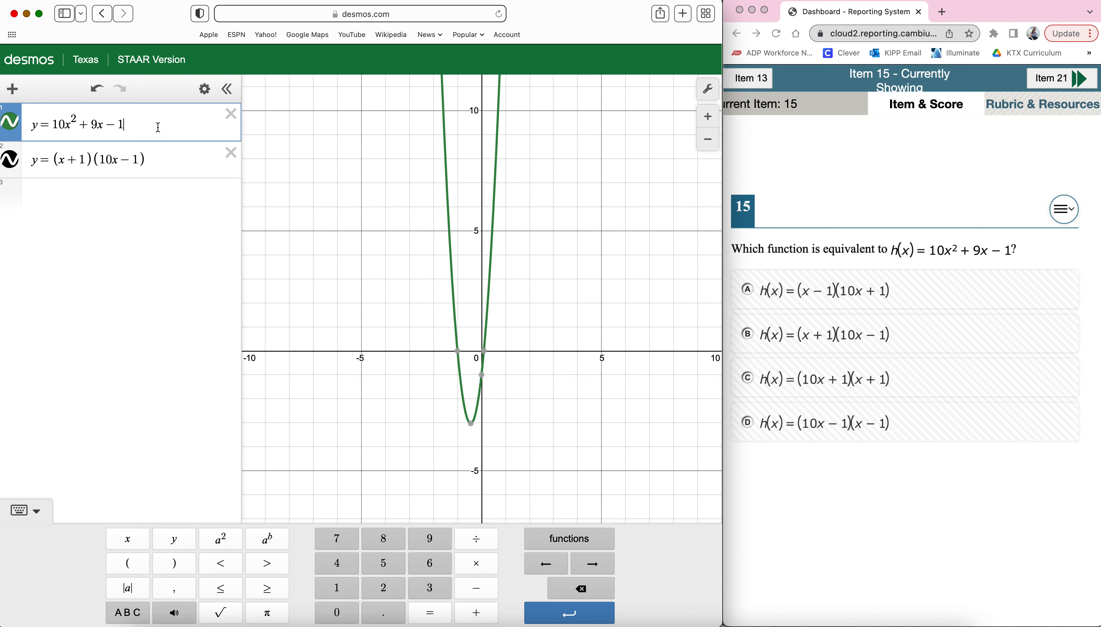
{"action": "left_click", "coordinate": [156, 165]}
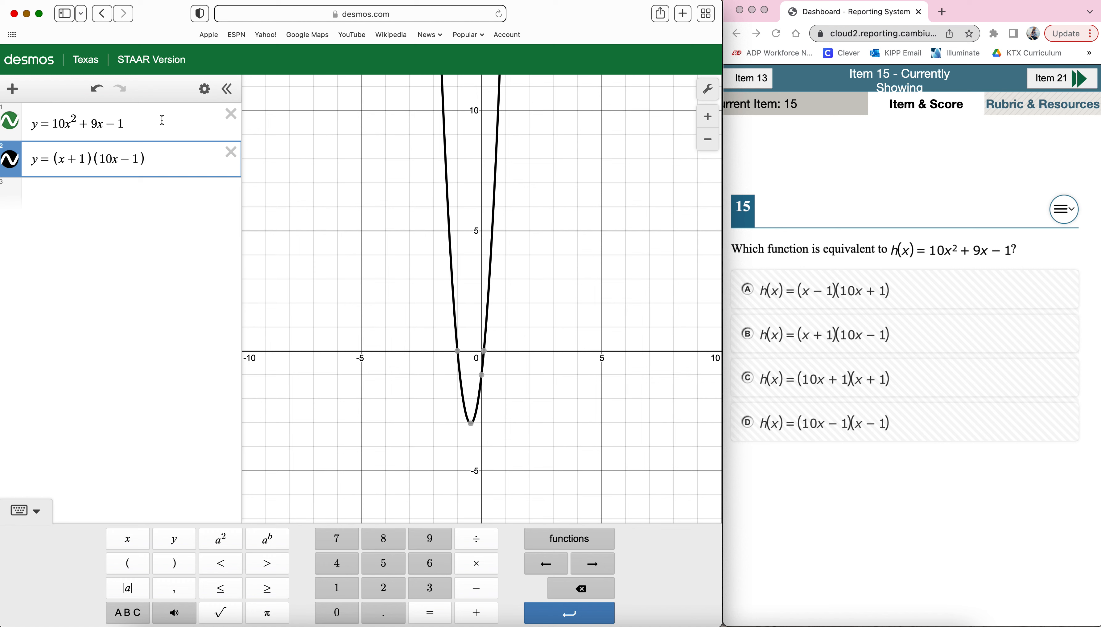